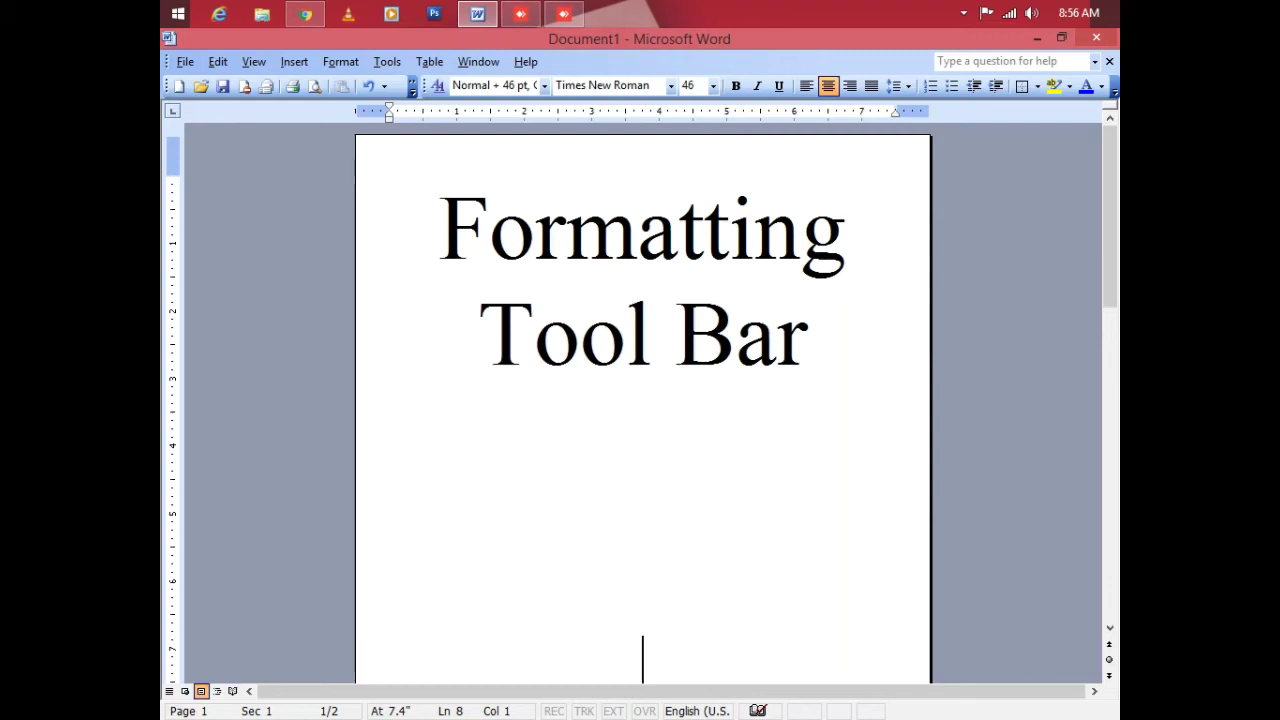
Drag the Formatting toolbar off the top row so it floats over the 'Formatting Tool Bar' page
{"action": "mouse_move", "coordinate": [165, 714]}
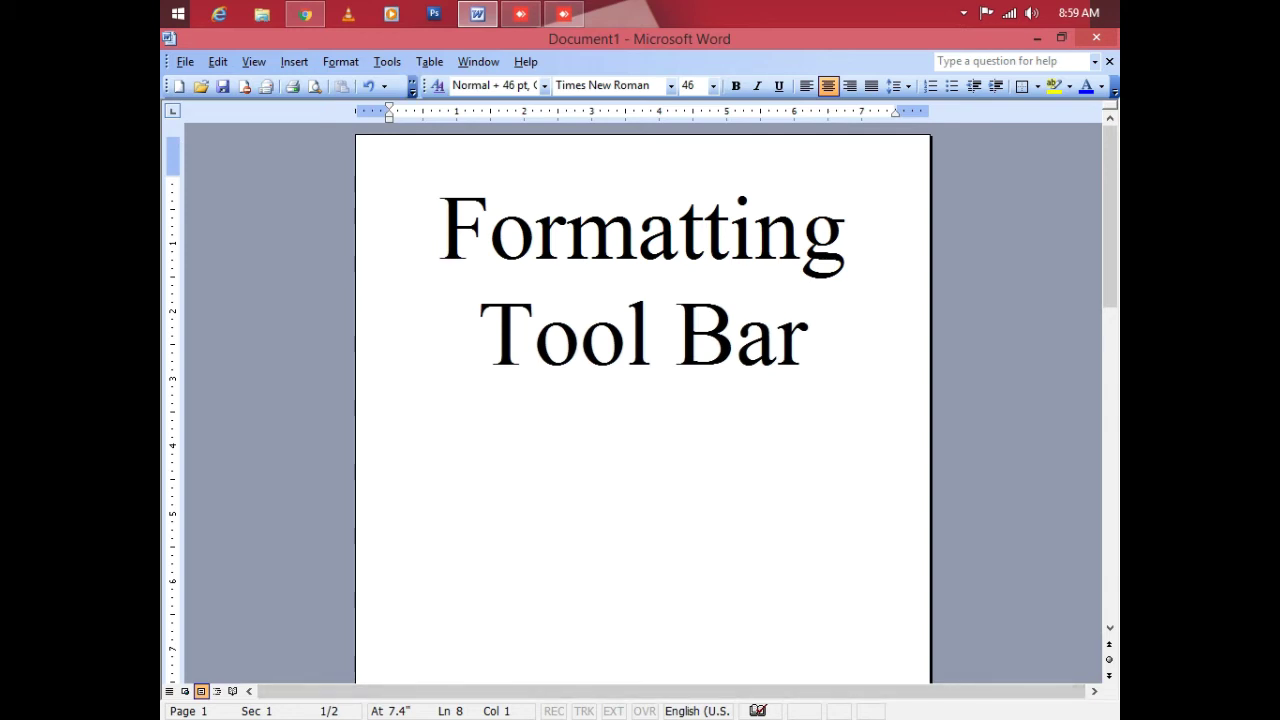
{"action": "left_click_drag", "start_coordinate": [424, 86], "coordinate": [360, 436]}
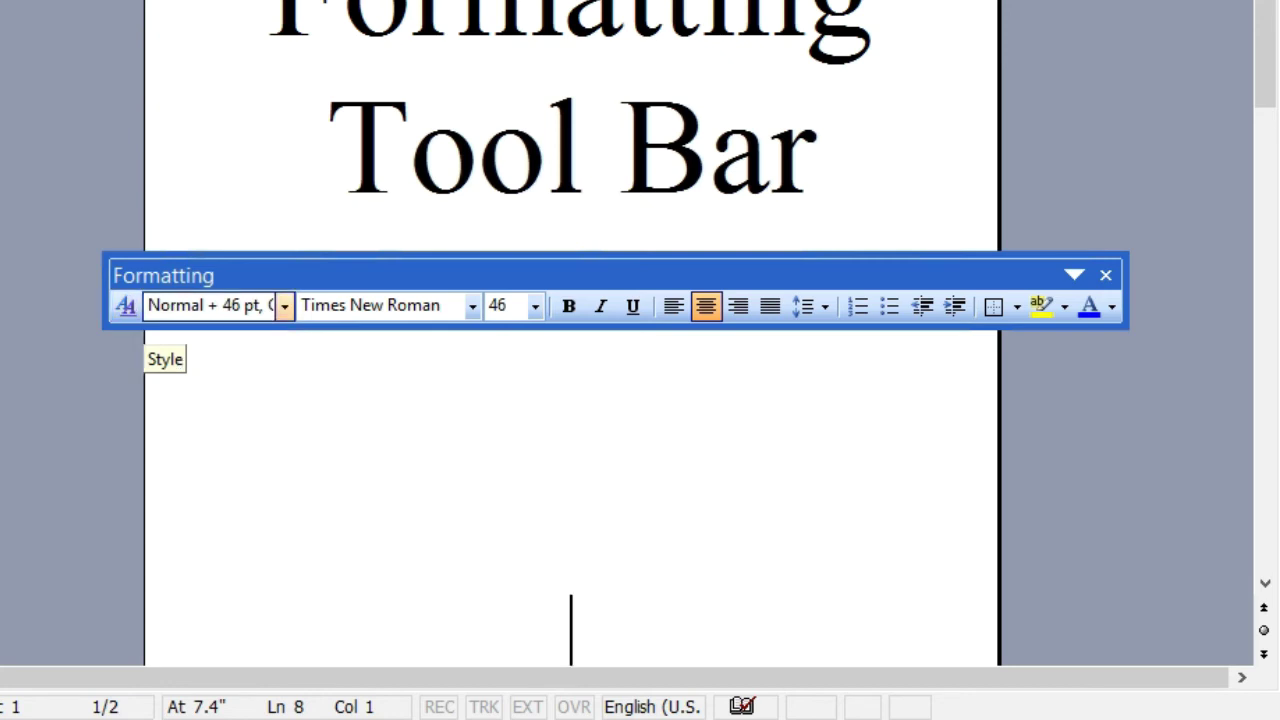
Browse the Style and Font lists without changing them, then show the font size list
{"action": "left_click", "coordinate": [284, 306]}
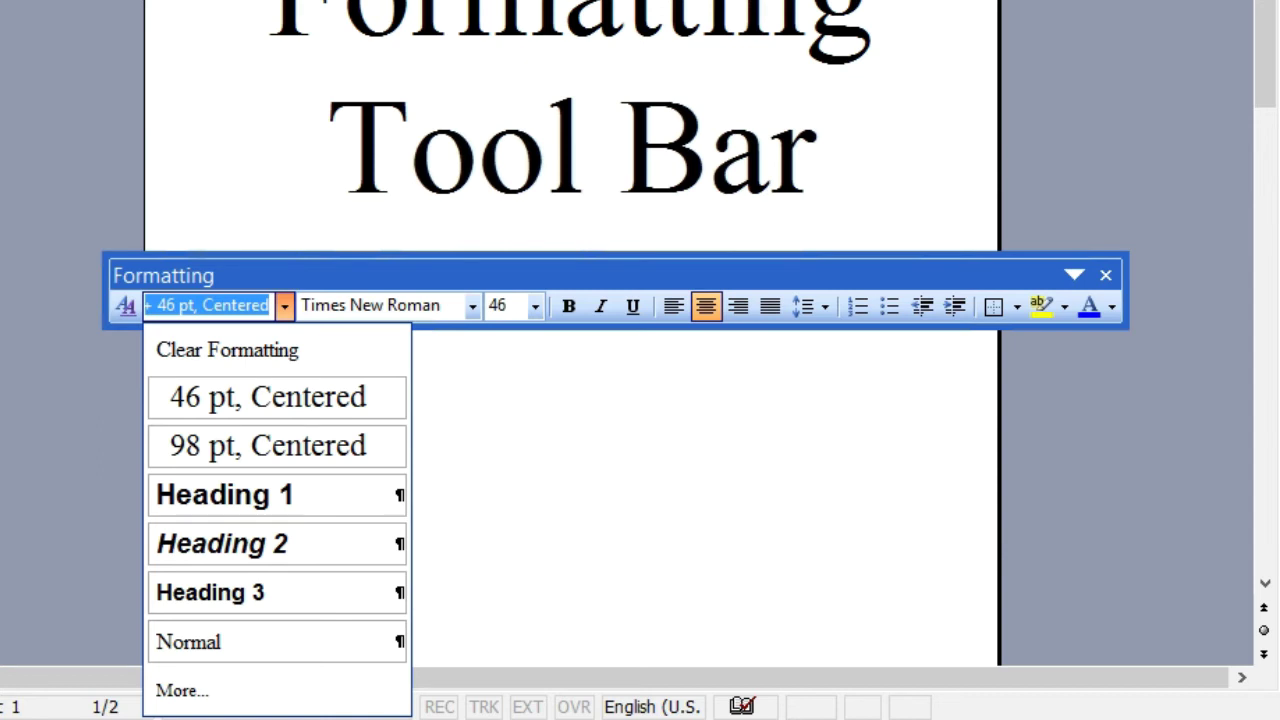
{"action": "key", "text": "Escape"}
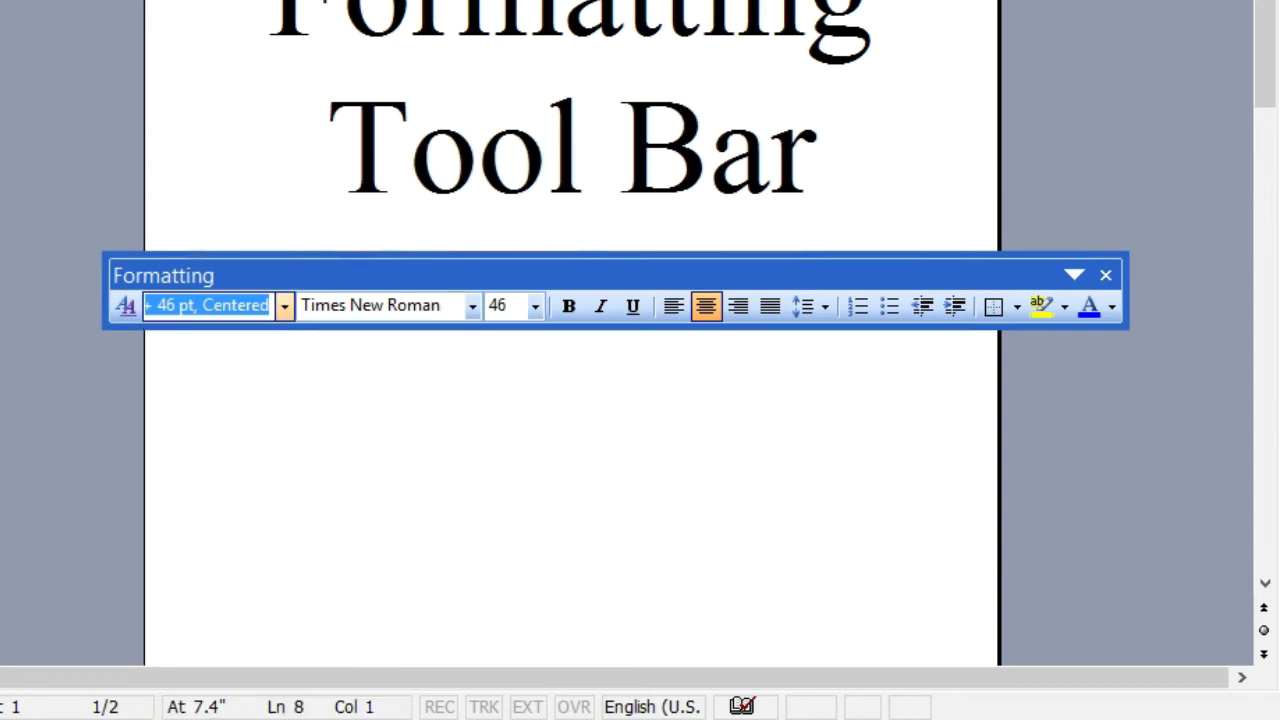
{"action": "key", "text": "Tab"}
{"action": "key", "text": "alt+Down"}
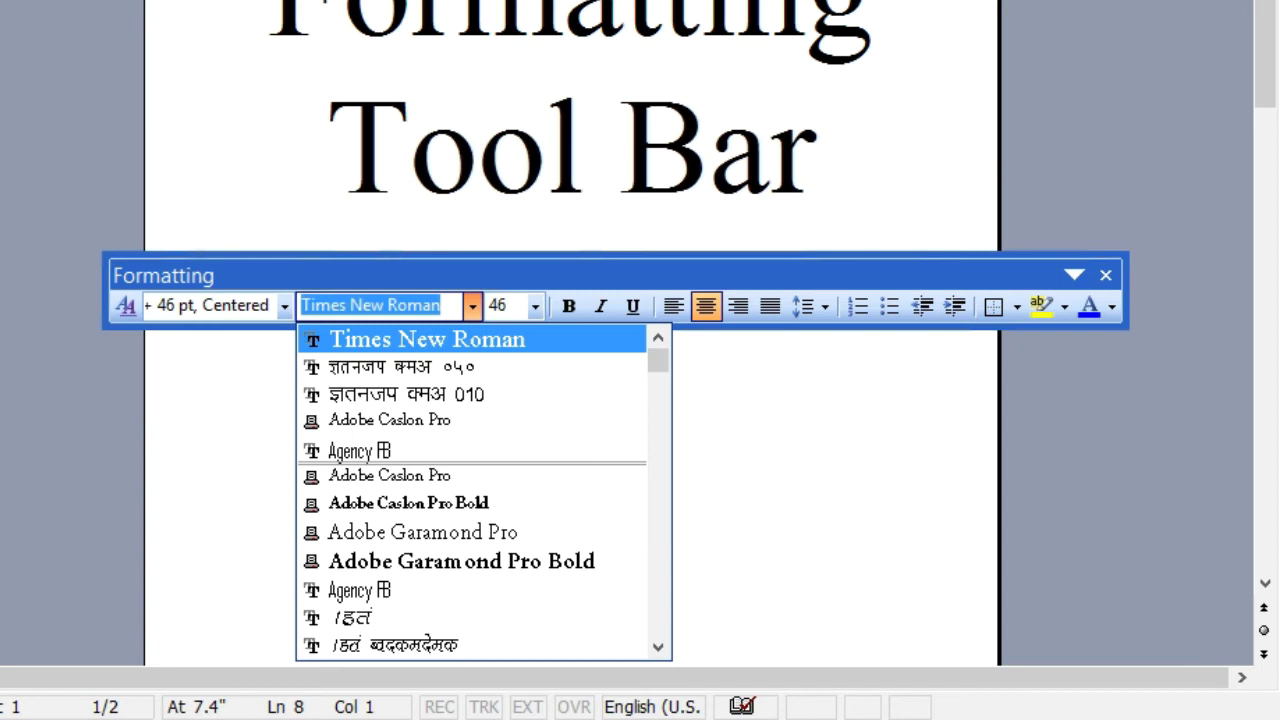
{"action": "key", "text": "Escape"}
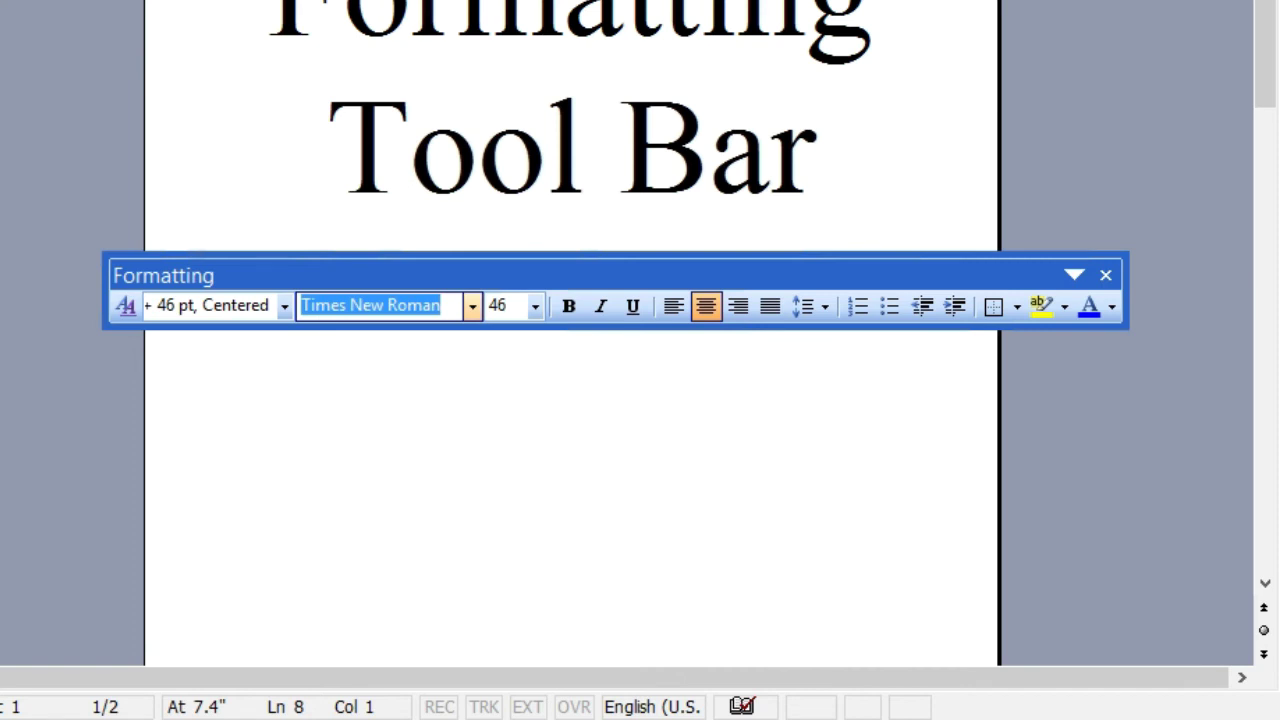
{"action": "key", "text": "Tab"}
{"action": "key", "text": "alt+Down"}
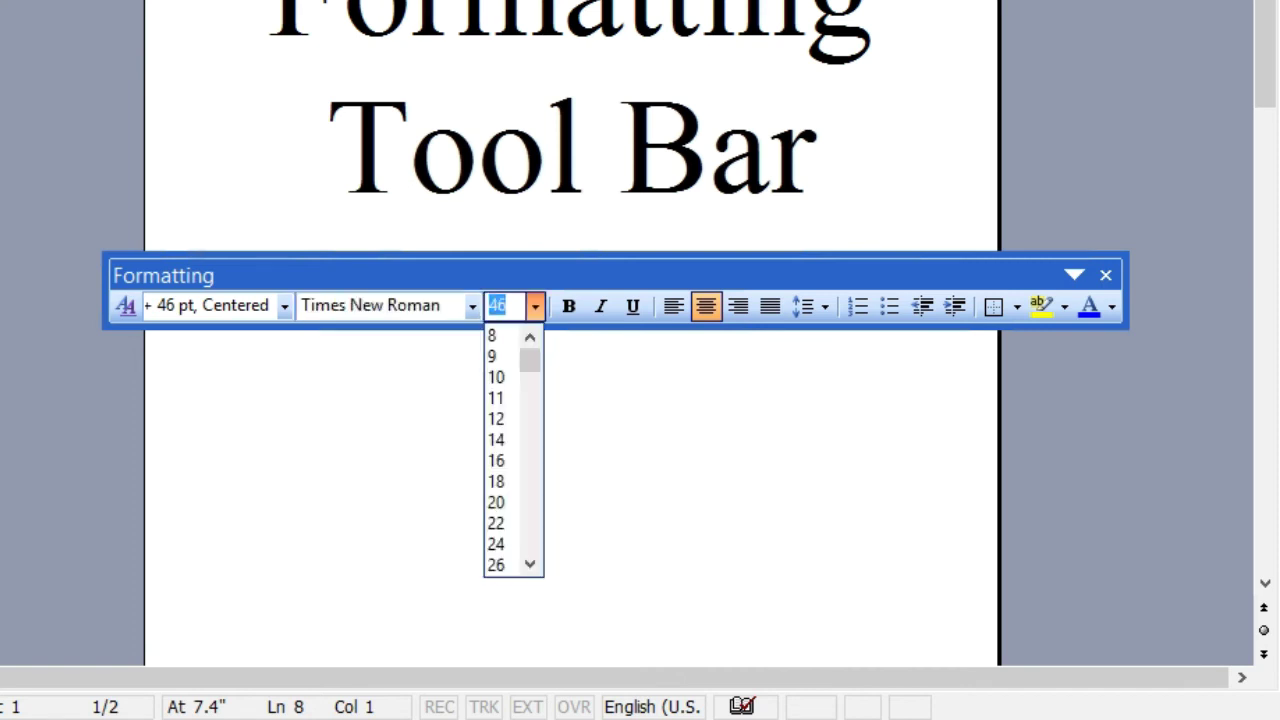
Dismiss the font size list, keeping 46 pt, and dock the Formatting toolbar back at the top
{"action": "key", "text": "Escape"}
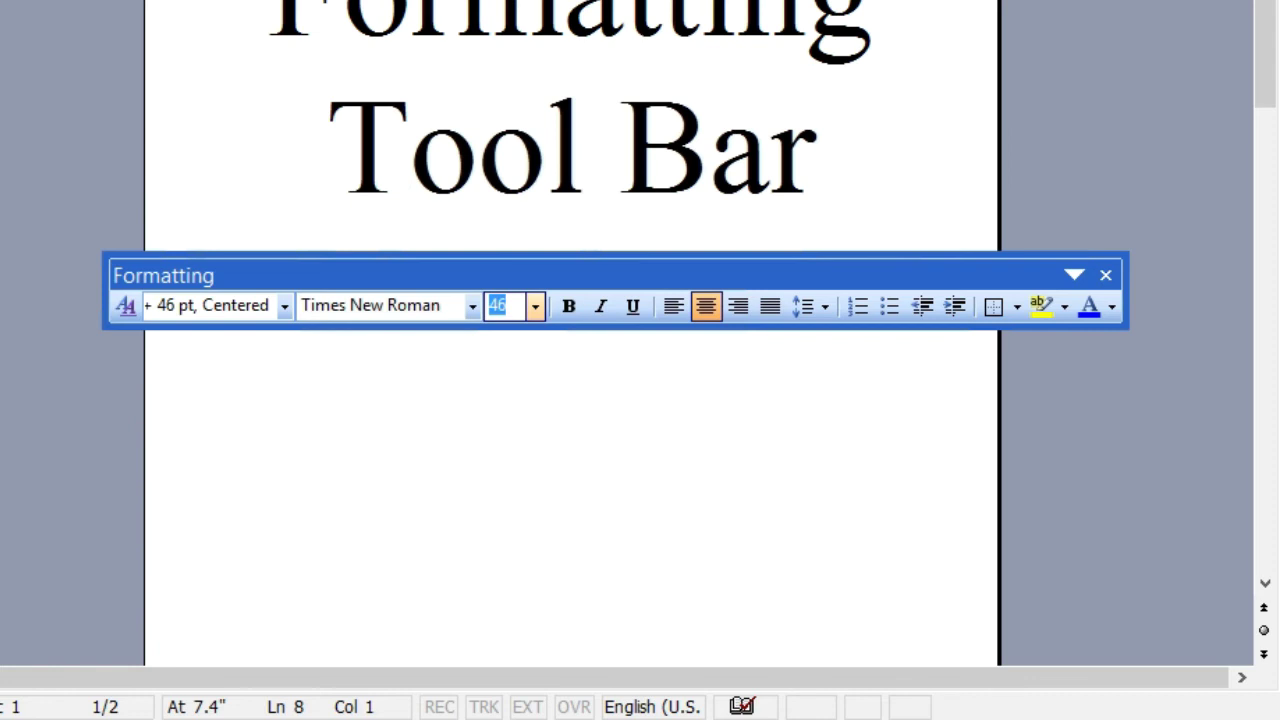
{"action": "key", "text": "Escape"}
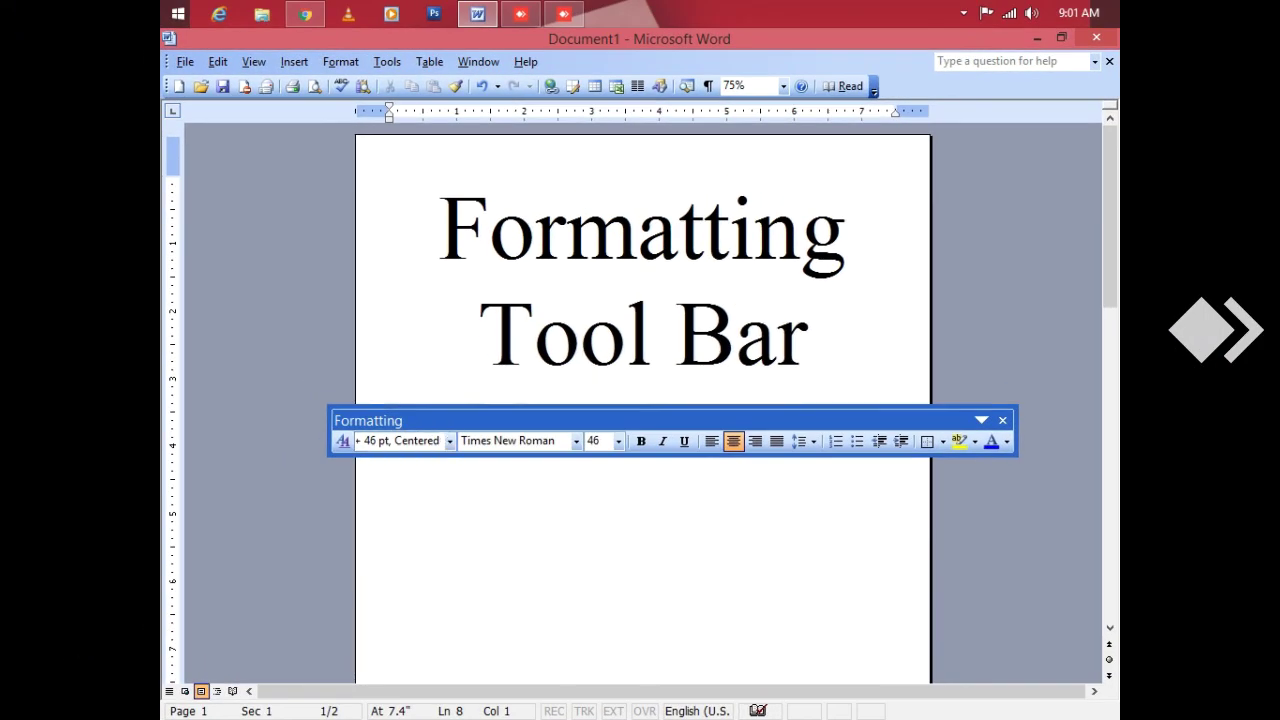
{"action": "left_click_drag", "start_coordinate": [400, 420], "coordinate": [440, 85]}
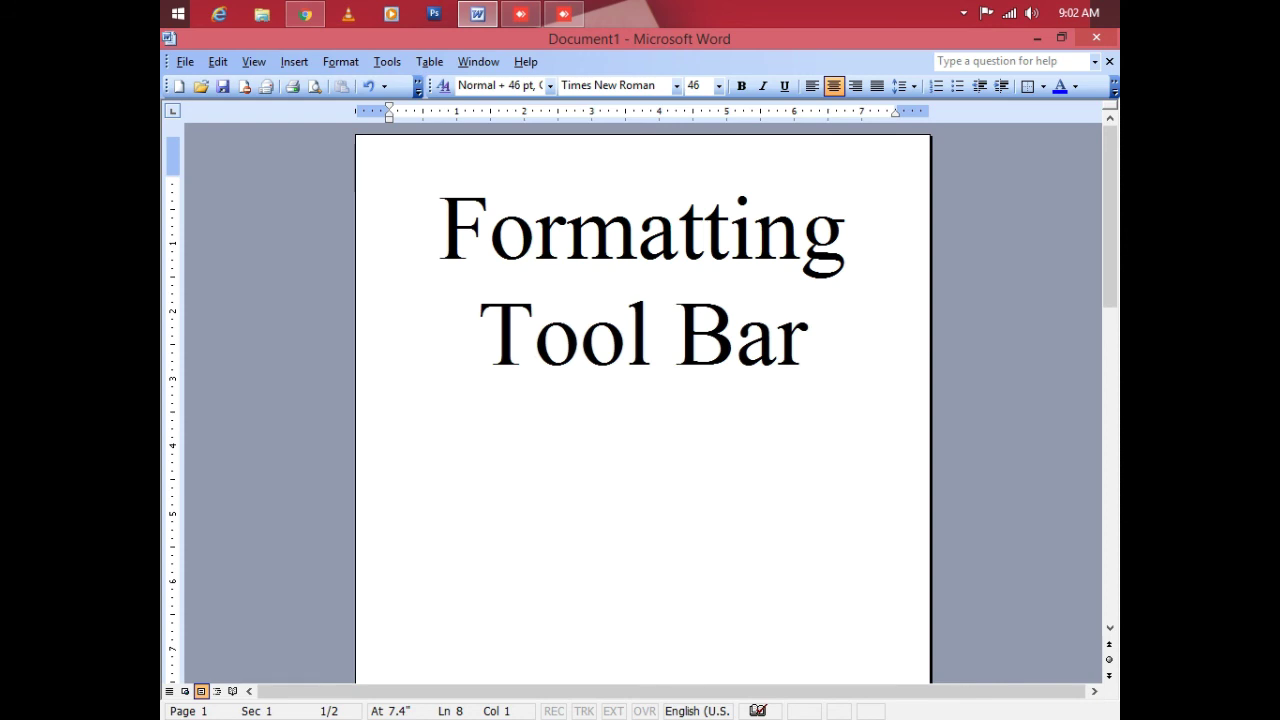
{"action": "left_click", "coordinate": [440, 230]}
{"action": "left_click", "coordinate": [489, 230]}
{"action": "left_click", "coordinate": [535, 230]}
{"action": "left_click", "coordinate": [580, 335]}
{"action": "left_click", "coordinate": [626, 335]}
{"action": "left_click", "coordinate": [674, 335]}
{"action": "left_click", "coordinate": [736, 335]}
{"action": "left_click", "coordinate": [808, 335]}
{"action": "left_click", "coordinate": [776, 335]}
{"action": "left_click", "coordinate": [533, 335]}
{"action": "left_click", "coordinate": [580, 335]}
{"action": "left_click", "coordinate": [626, 335]}
{"action": "left_click", "coordinate": [674, 335]}
{"action": "left_click", "coordinate": [736, 335]}
{"action": "left_click", "coordinate": [777, 335]}
{"action": "left_click", "coordinate": [808, 335]}
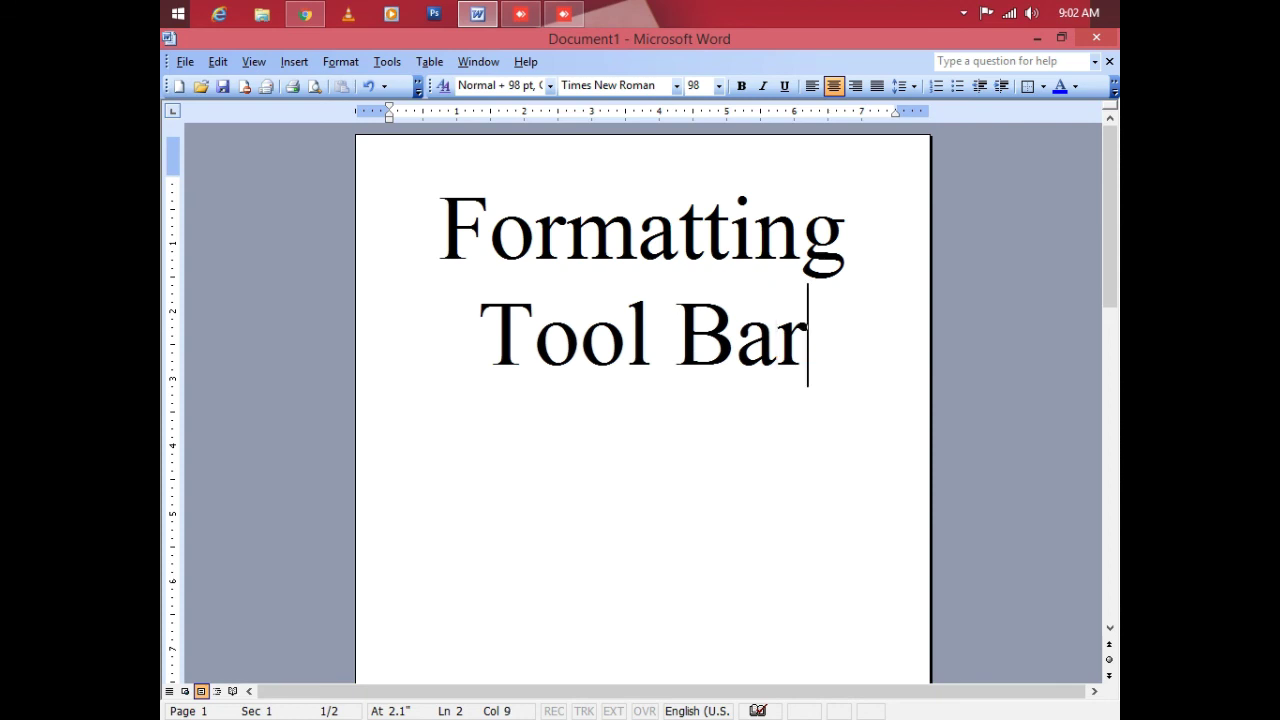